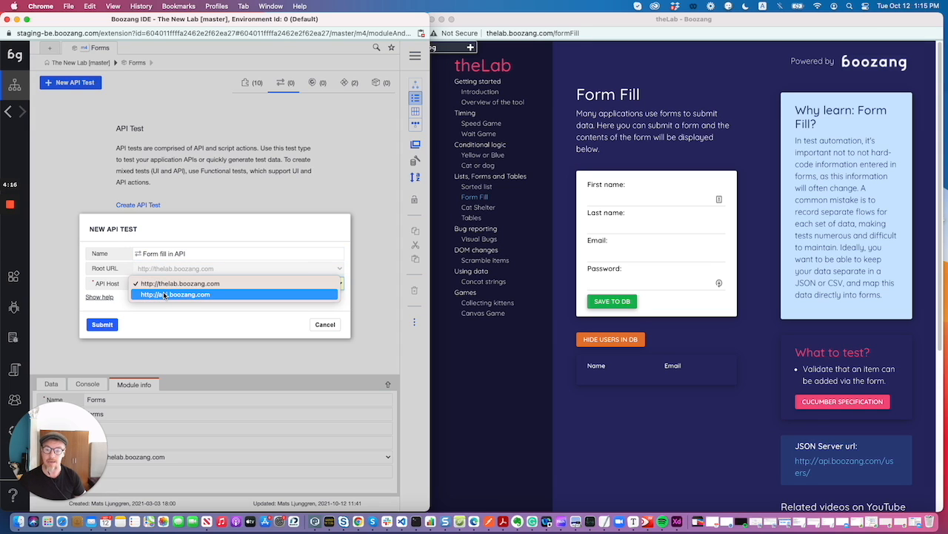
left_click(165, 294)
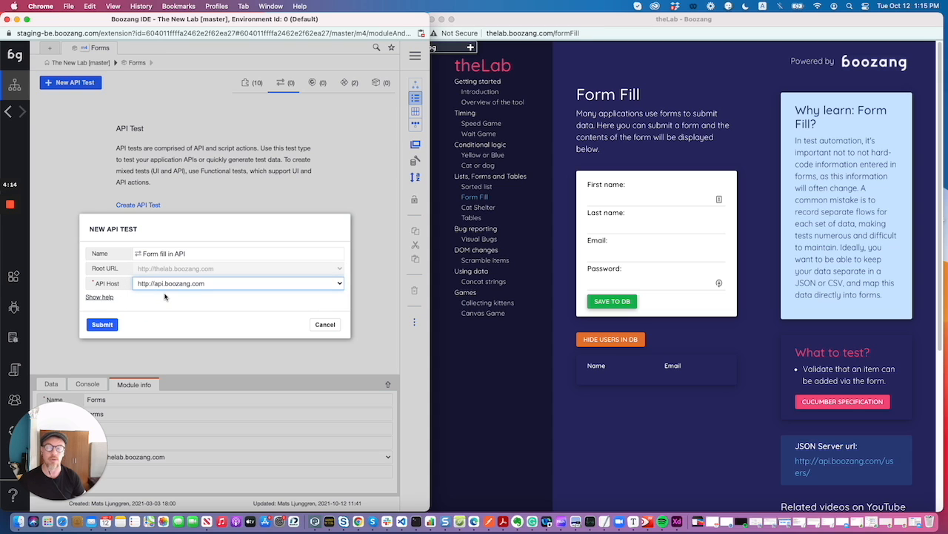
left_click(107, 323)
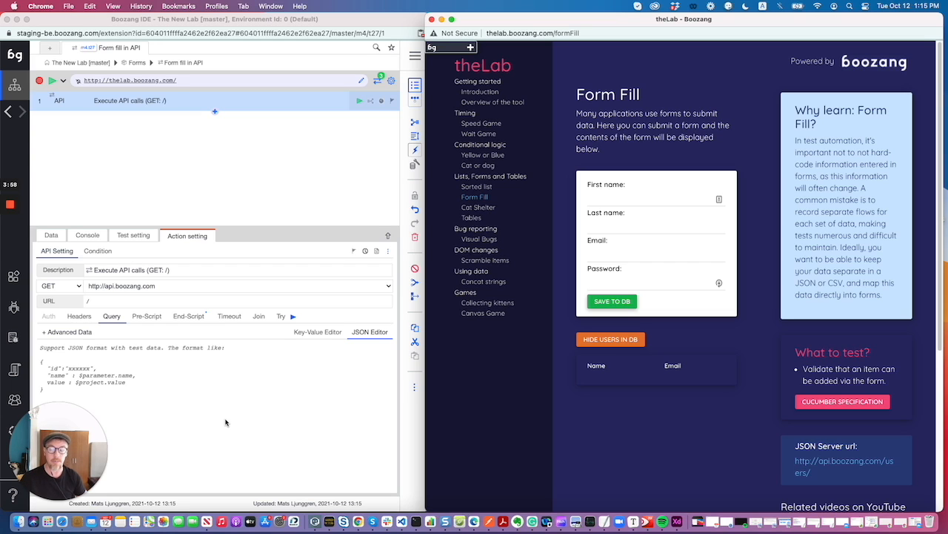
left_click(312, 115)
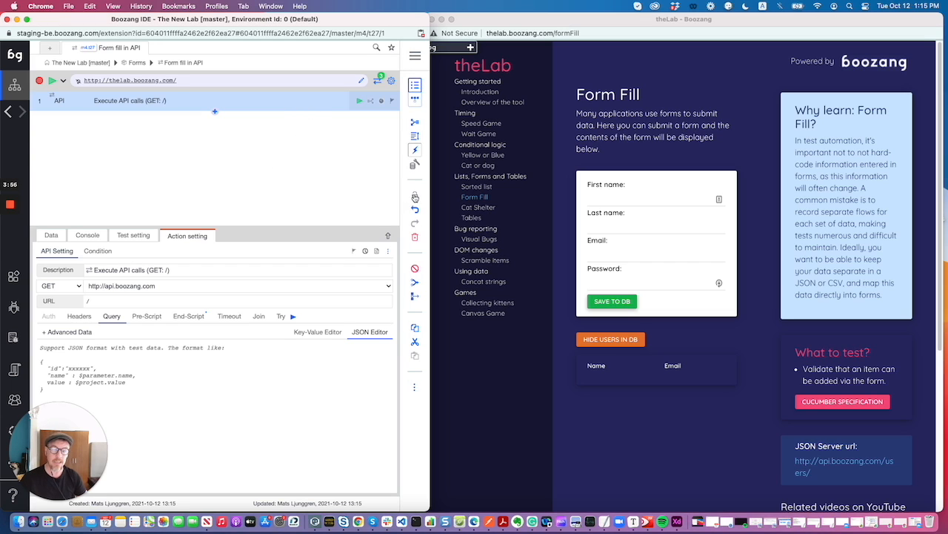
left_click(416, 240)
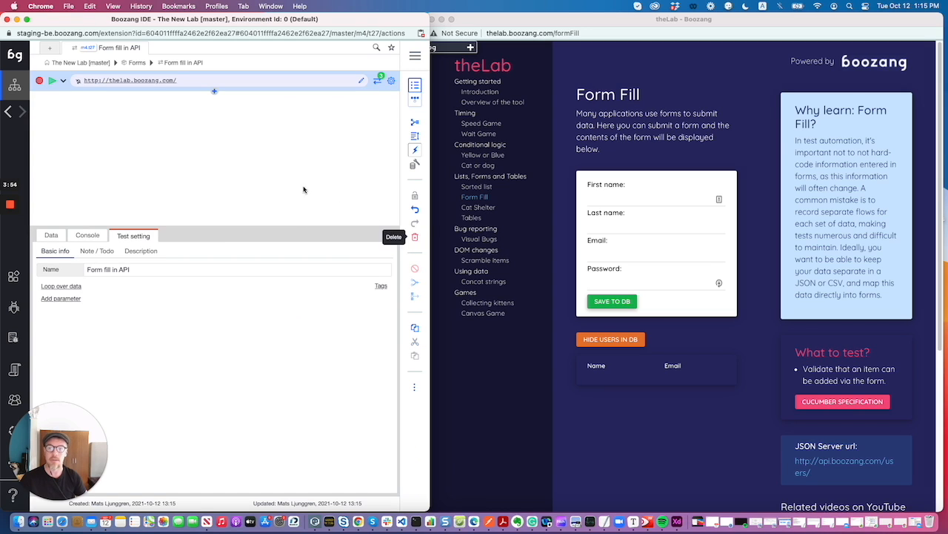
- Clear the previously captured API requests and start recording new API requests
left_click(378, 82)
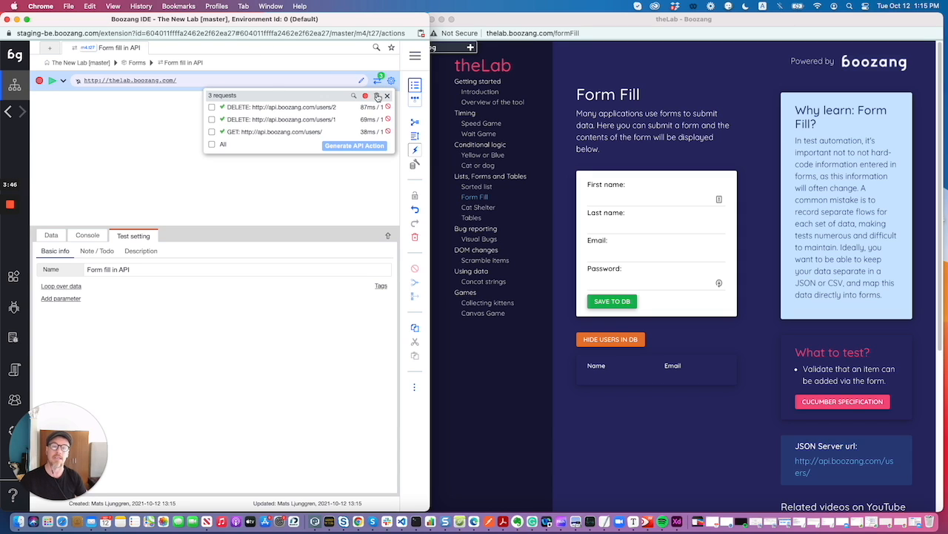
left_click(378, 97)
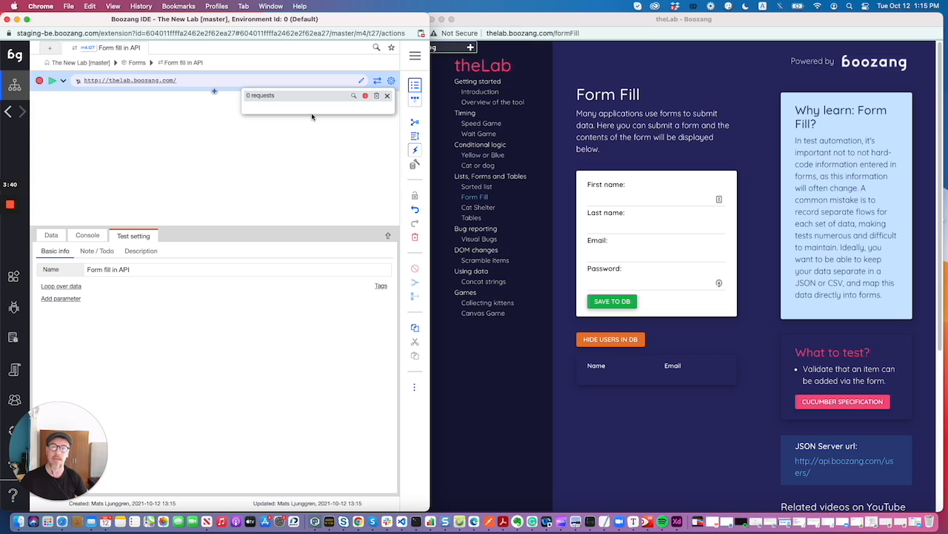
left_click(366, 98)
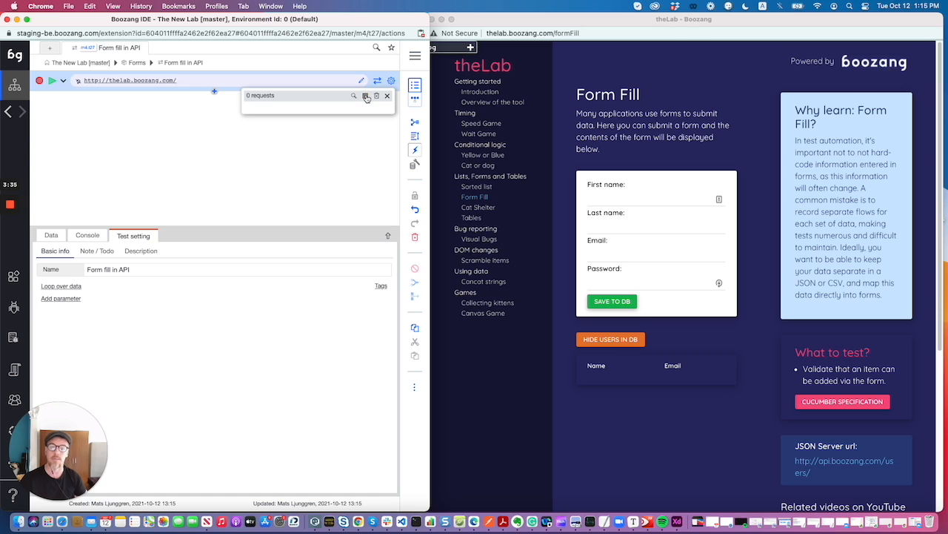
- Enter the first name, last name and email address in the Form Fill page's form
left_click(633, 196)
left_click(632, 198)
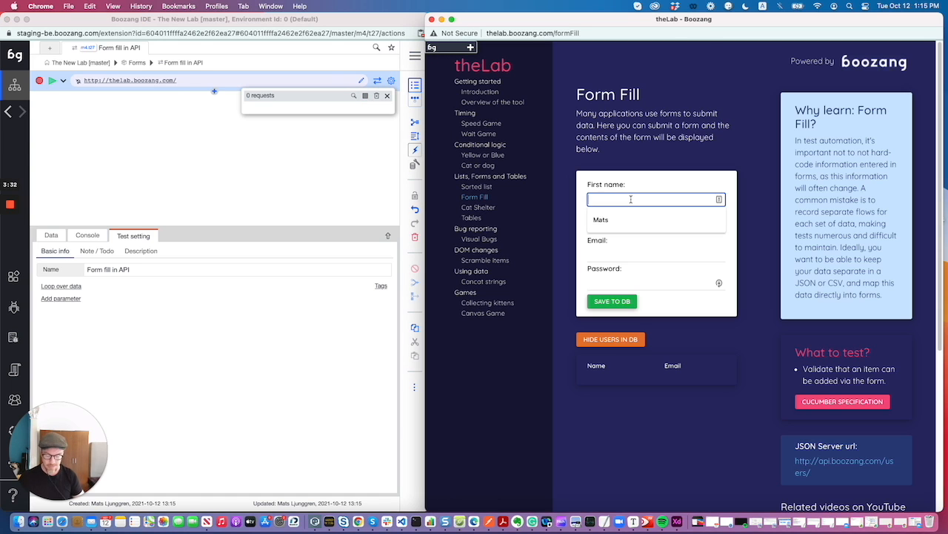
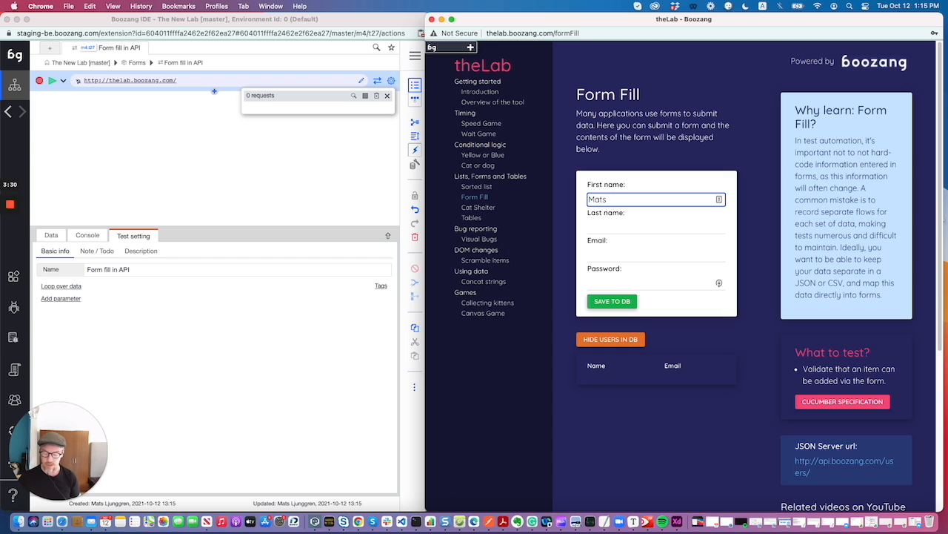
key("Tab")
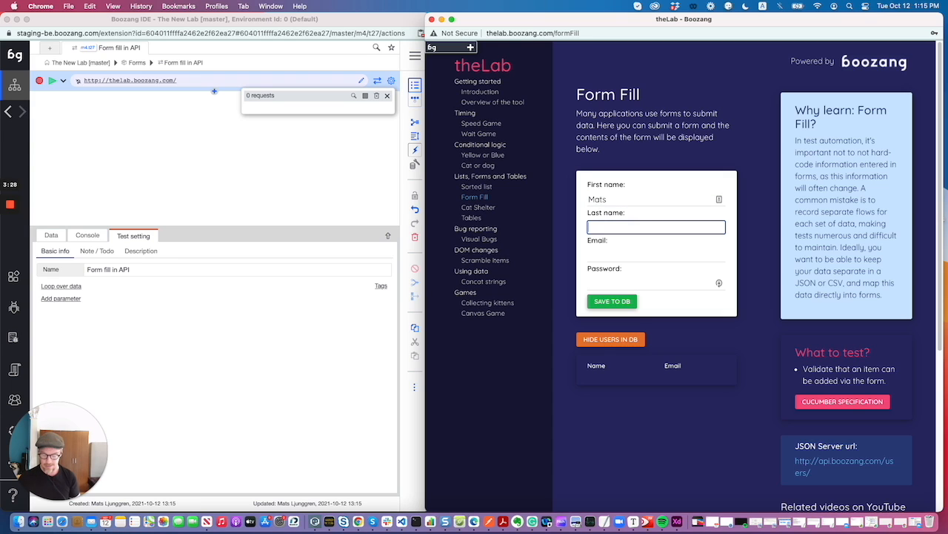
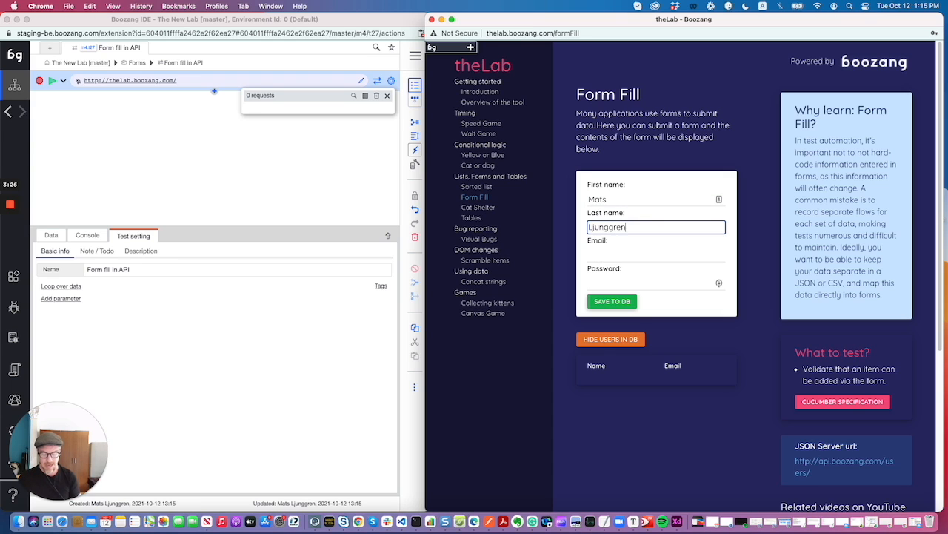
key("Tab")
type("aa@bb.com")
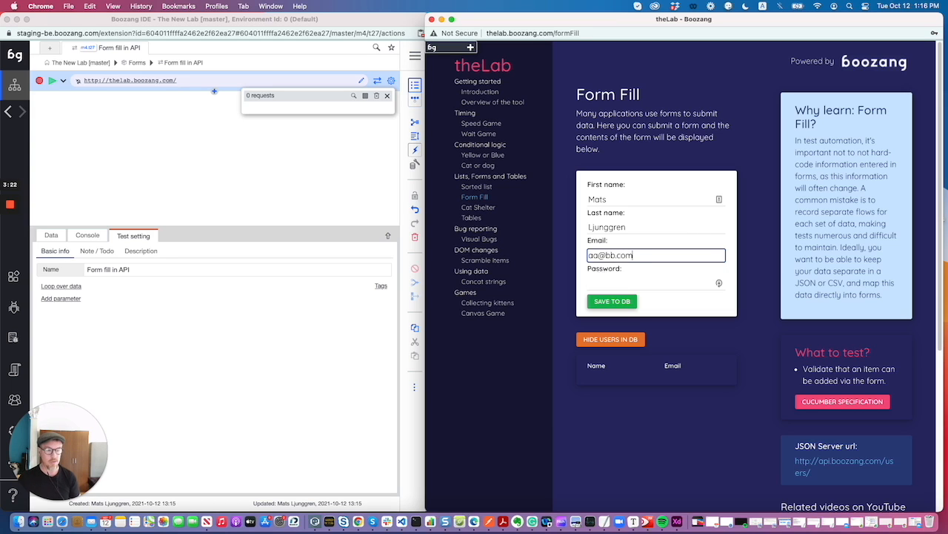
- Enter the password in the form and save the record to the database
key("Tab")
type("mypassword")
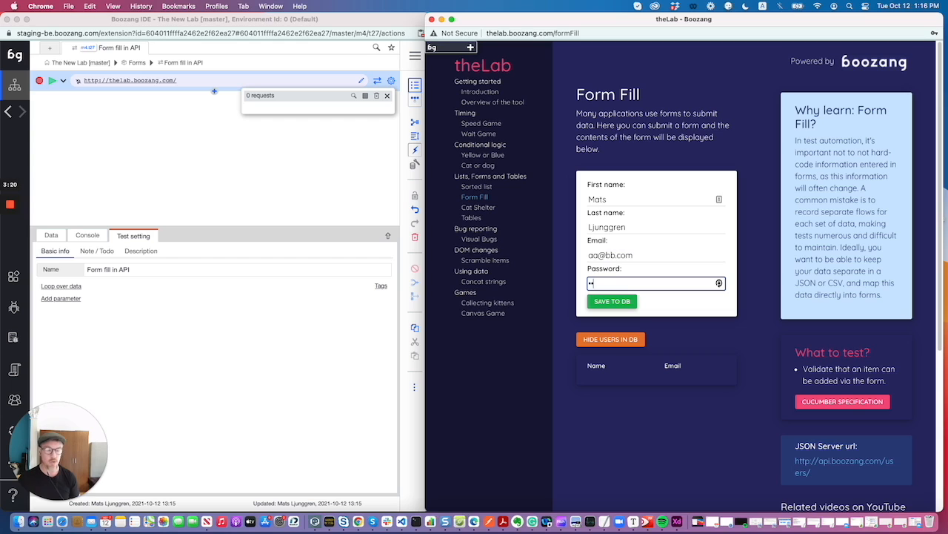
type("12345")
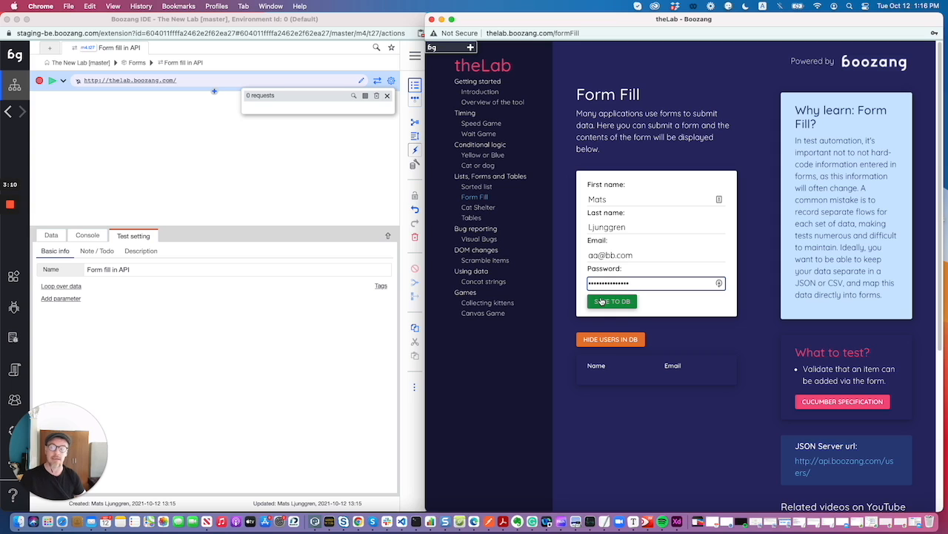
left_click(602, 301)
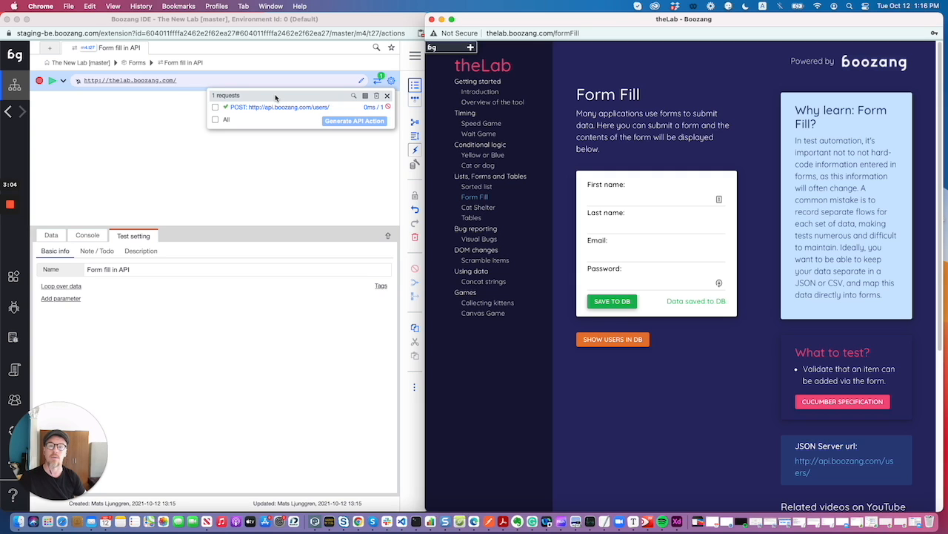
left_click(216, 109)
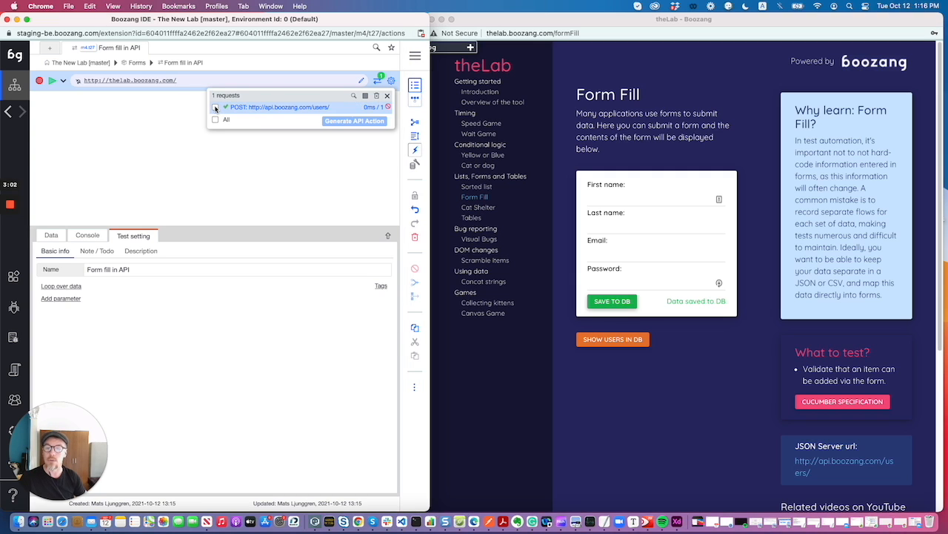
left_click(215, 109)
left_click(216, 108)
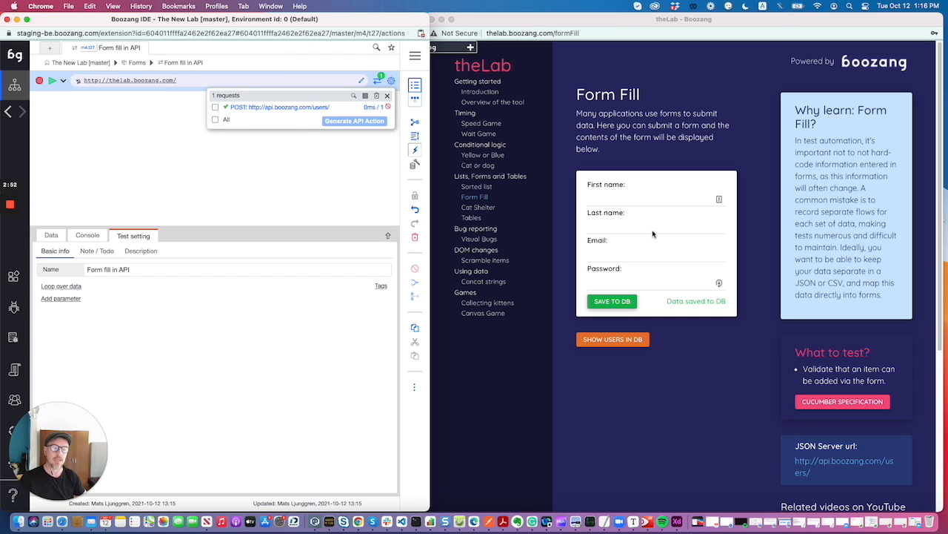
- Show the users stored in the database and delete the saved user
left_click(608, 341)
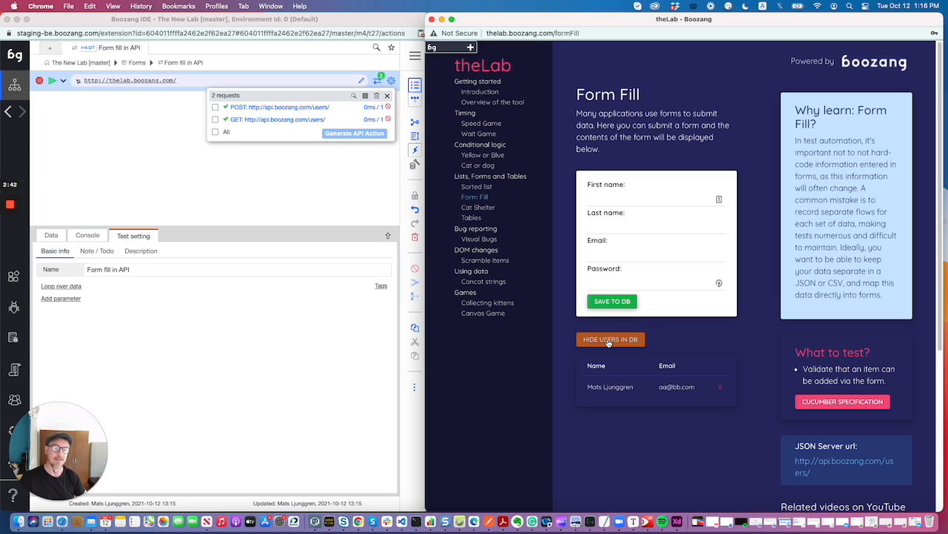
left_click(720, 387)
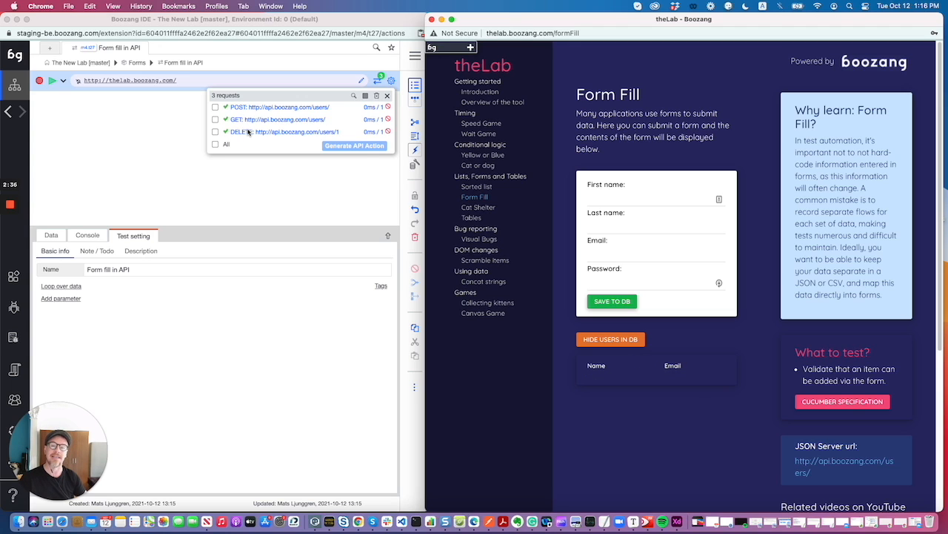
- Generate separate API actions from all captured POST, GET and DELETE requests, and close the request list
left_click(216, 147)
left_click(216, 145)
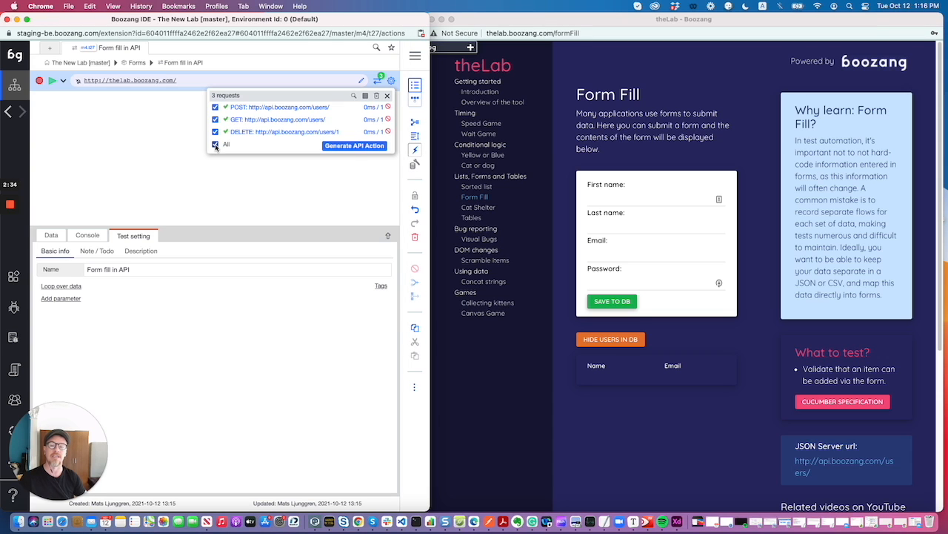
left_click(355, 146)
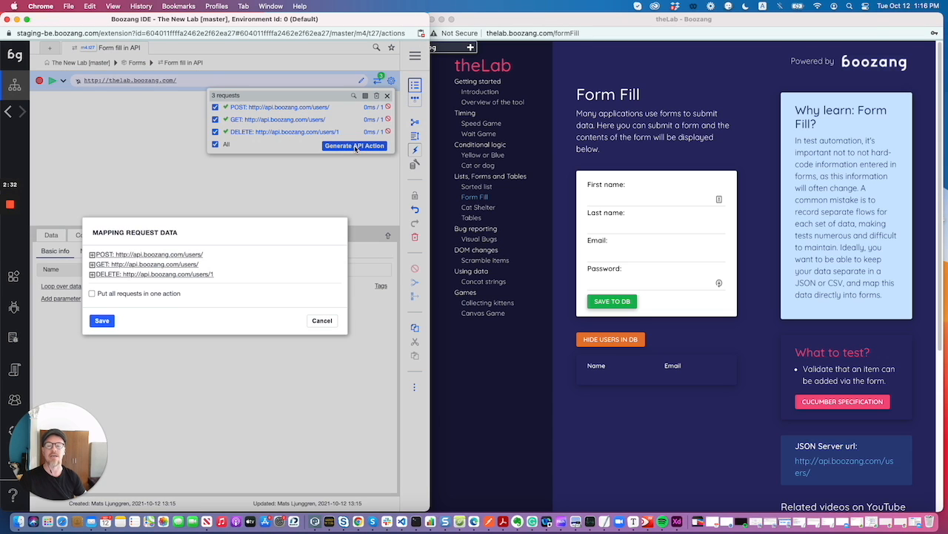
left_click(103, 321)
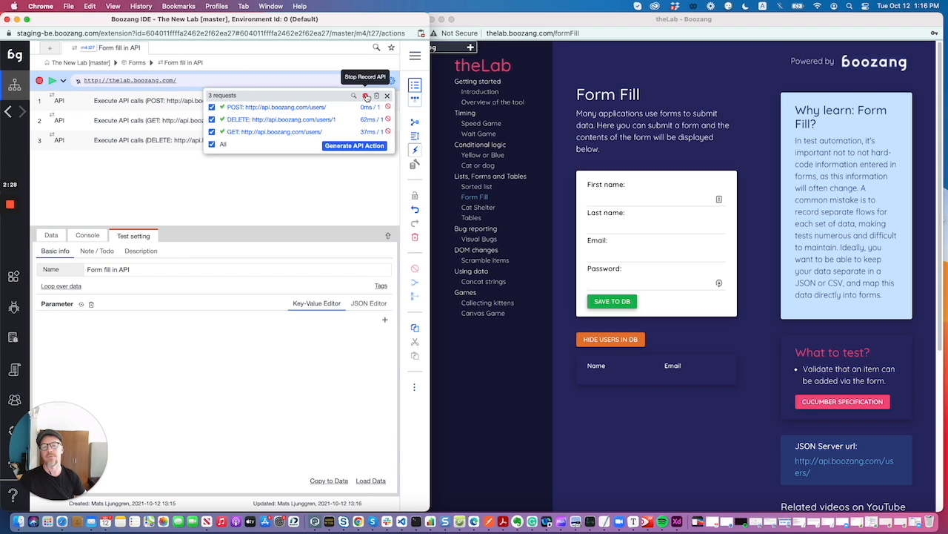
left_click(386, 96)
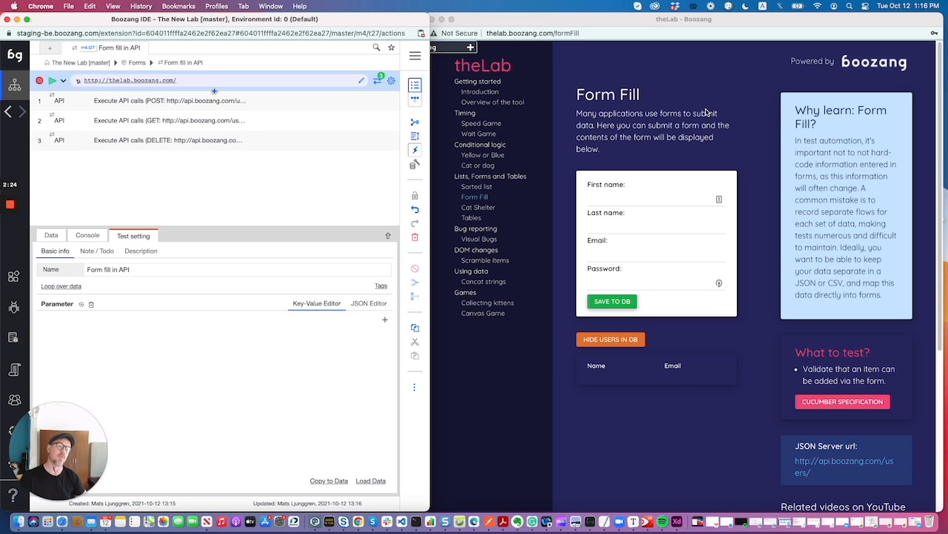
- Reload the list of users in the database to check its contents
left_click(613, 343)
left_click(614, 342)
left_click(614, 343)
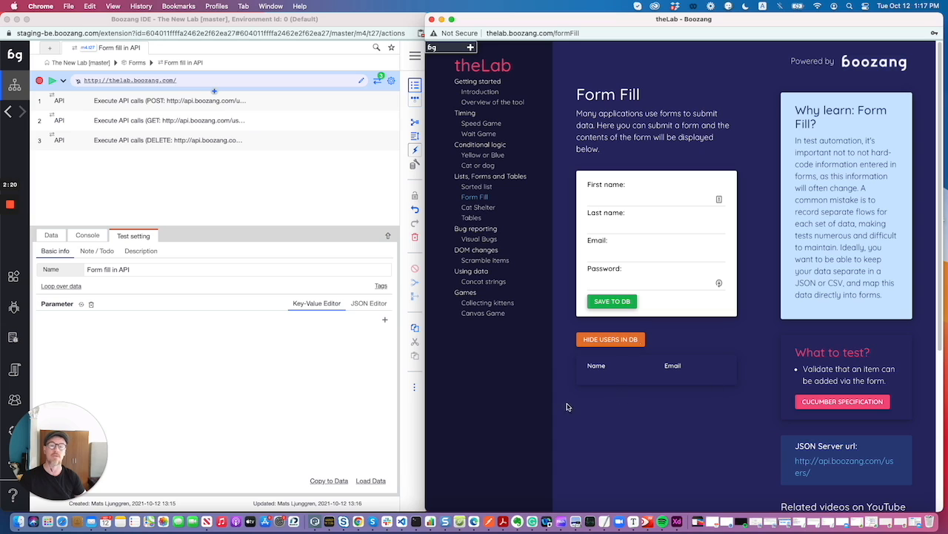
- Run the POST API action on its own and refresh the users list to check the database
left_click(271, 107)
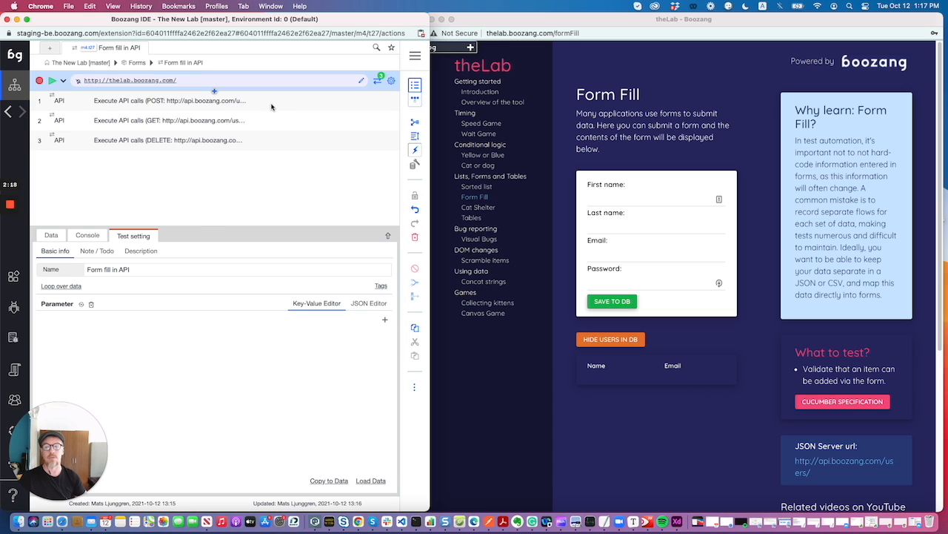
left_click(271, 106)
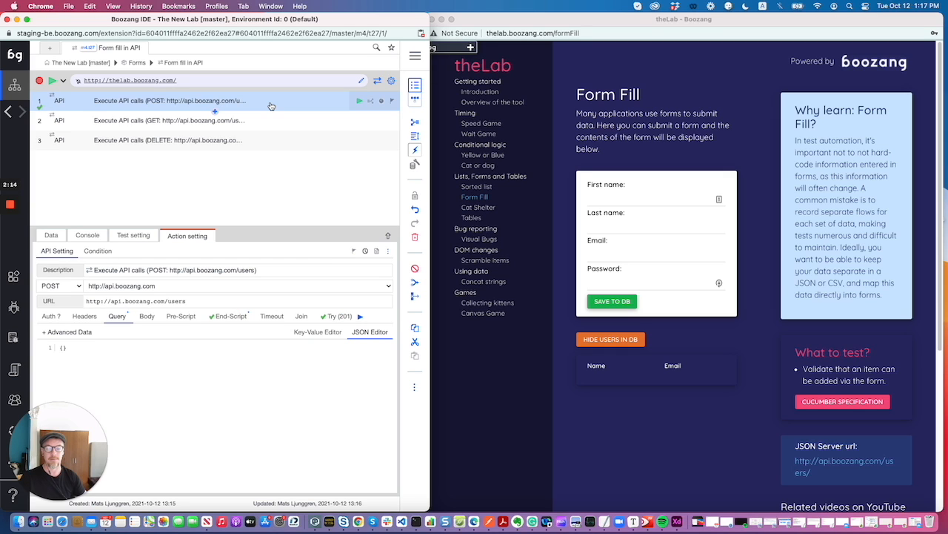
left_click(607, 342)
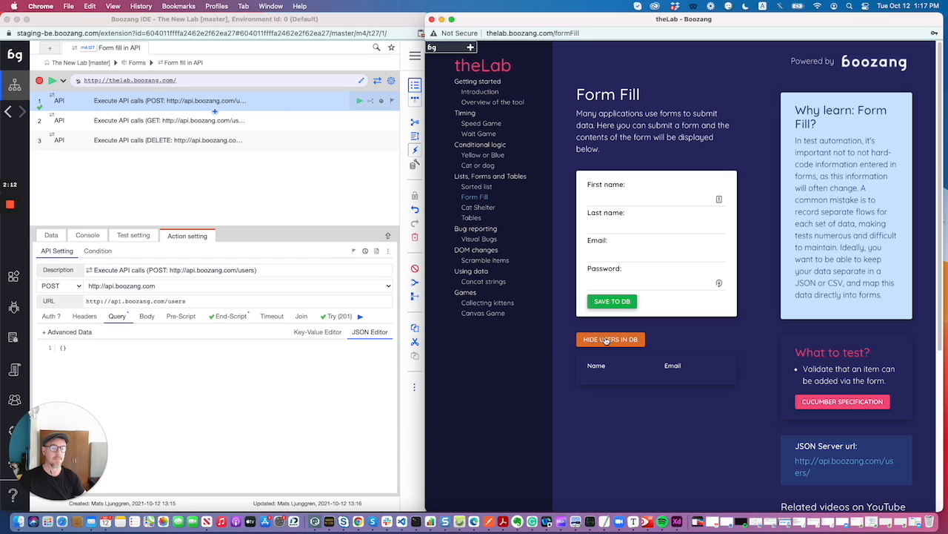
left_click(606, 341)
left_click(606, 340)
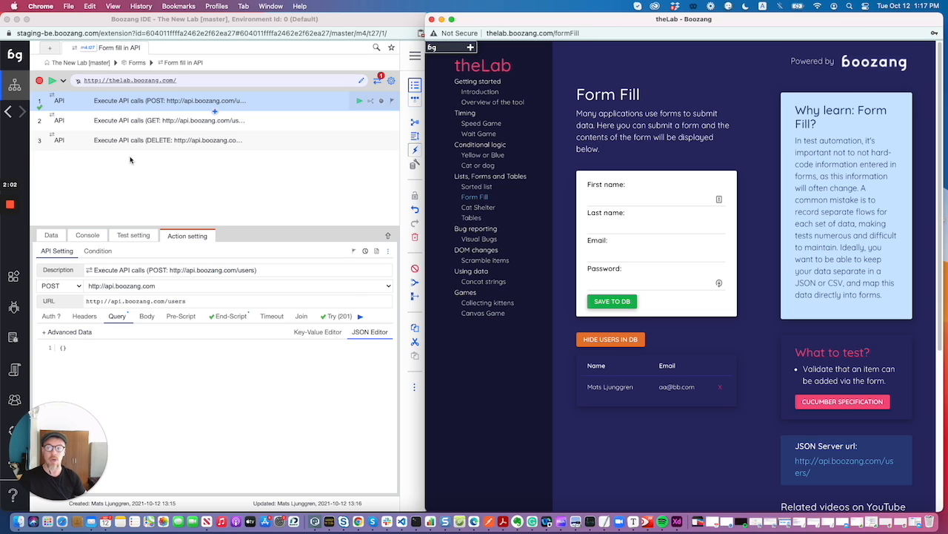
- Run the GET API action and examine its result, expanding the request details and the first record in the response data
left_click(88, 121)
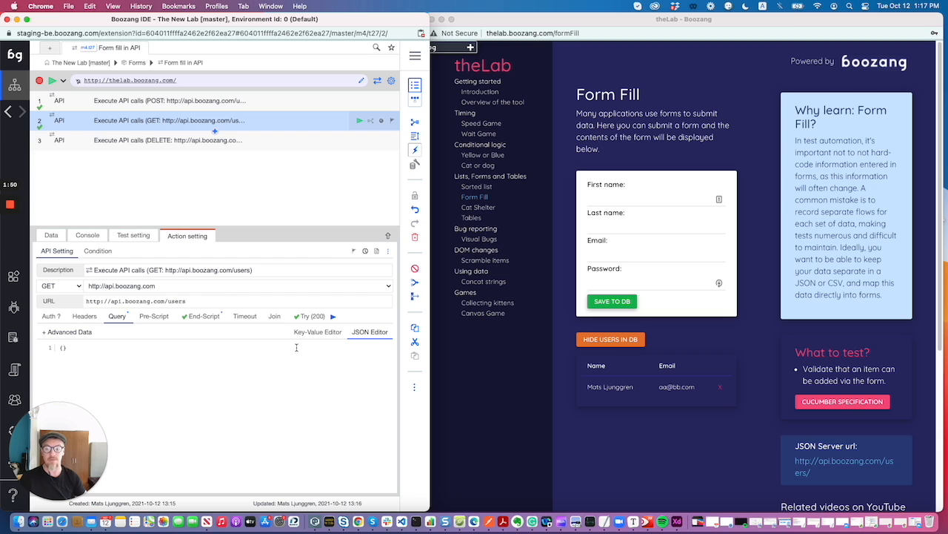
left_click(312, 319)
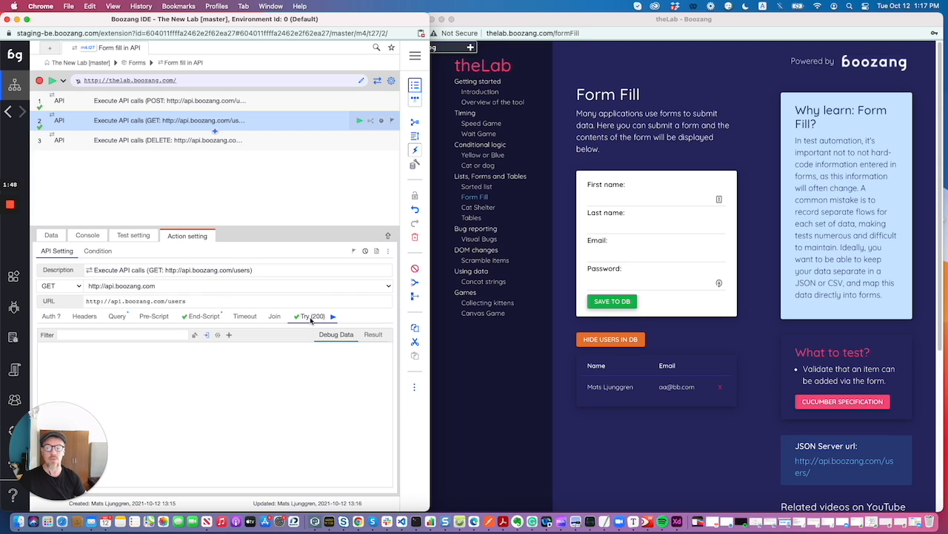
left_click(373, 334)
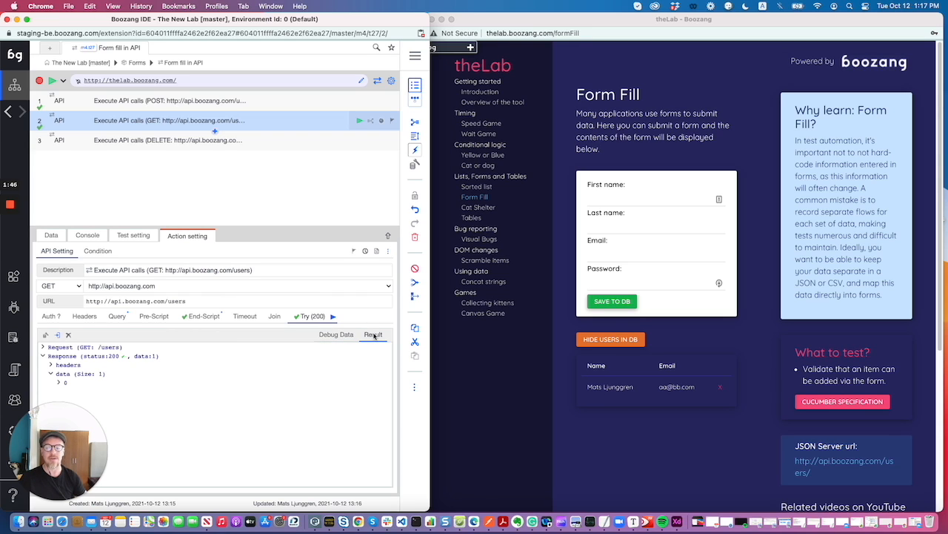
left_click(56, 348)
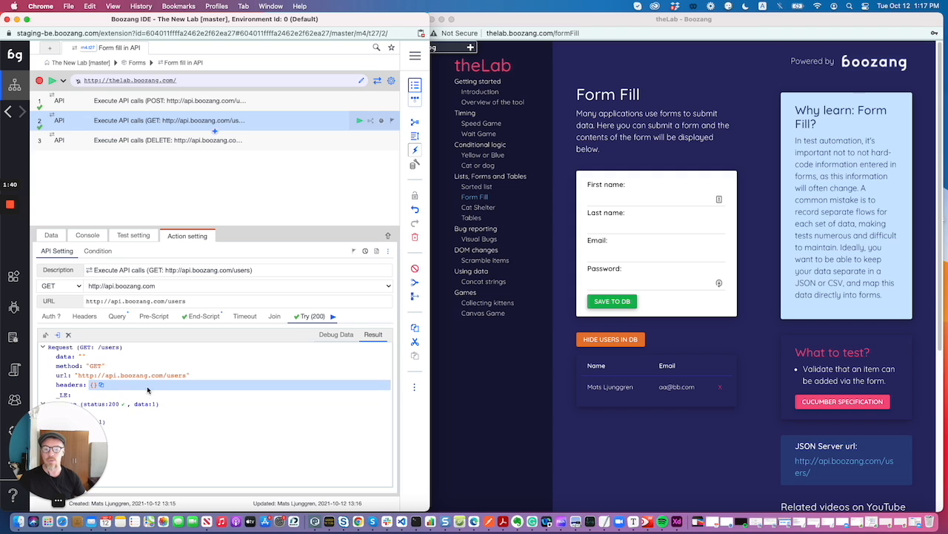
left_click_drag(101, 20, 184, 20)
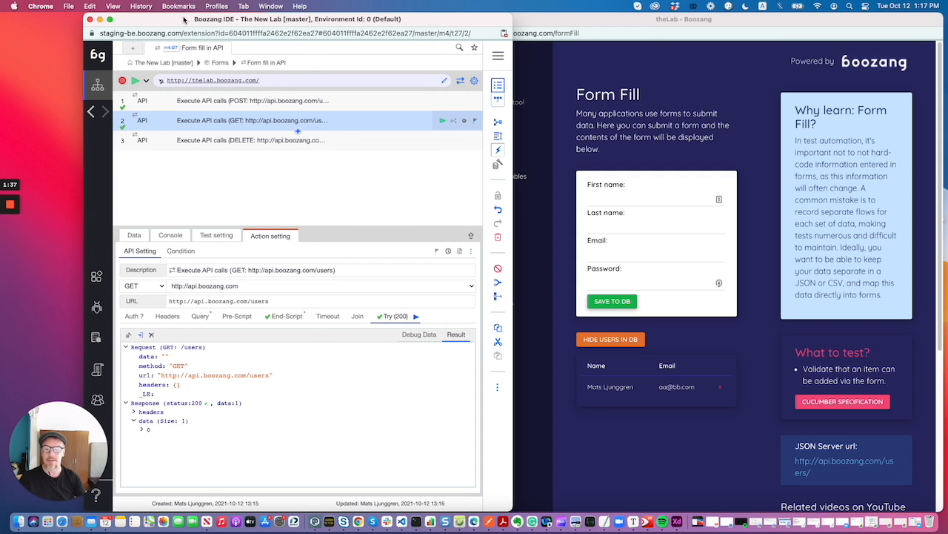
left_click(140, 428)
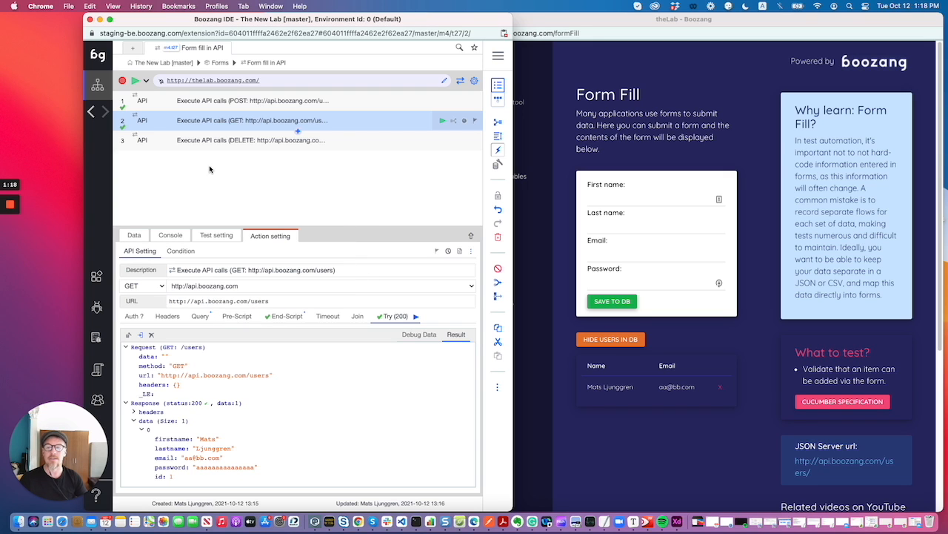
- Examine the JSON body of the POST API action
left_click(231, 103)
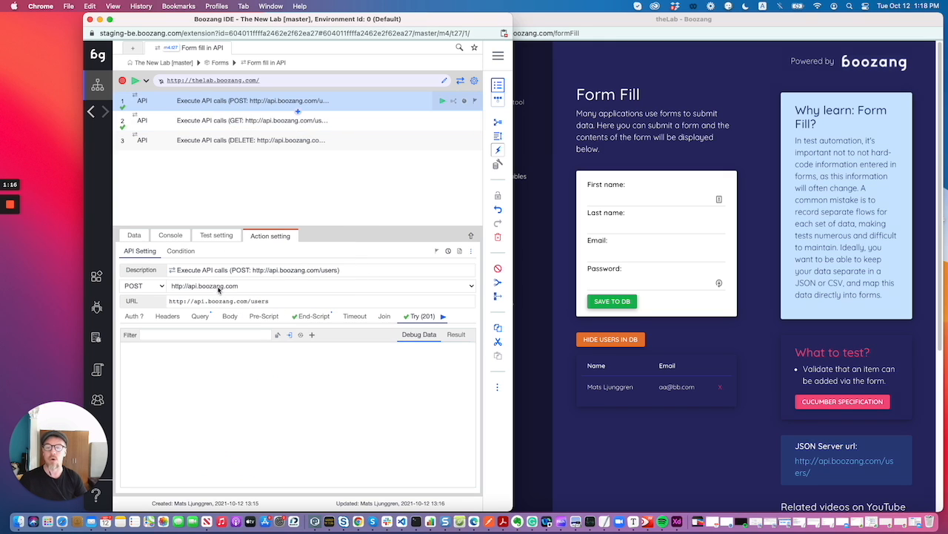
left_click(229, 317)
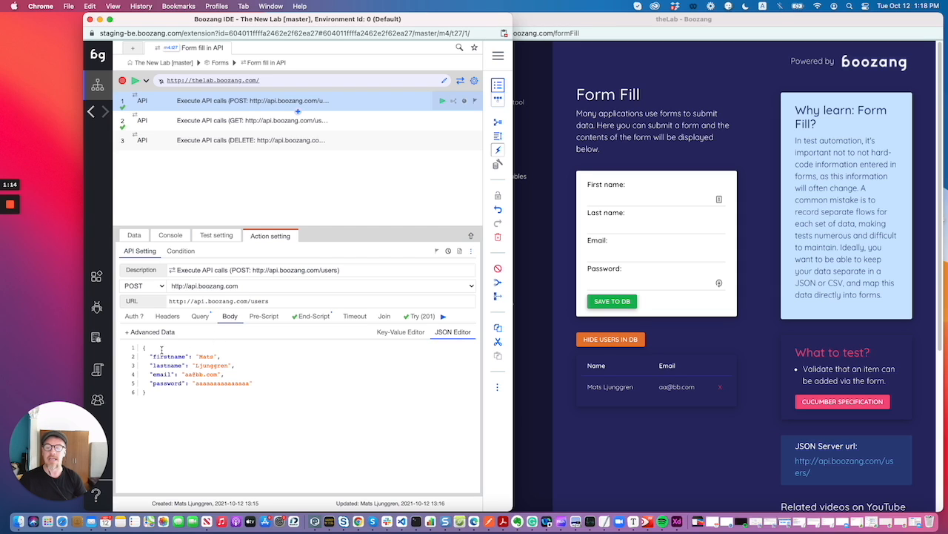